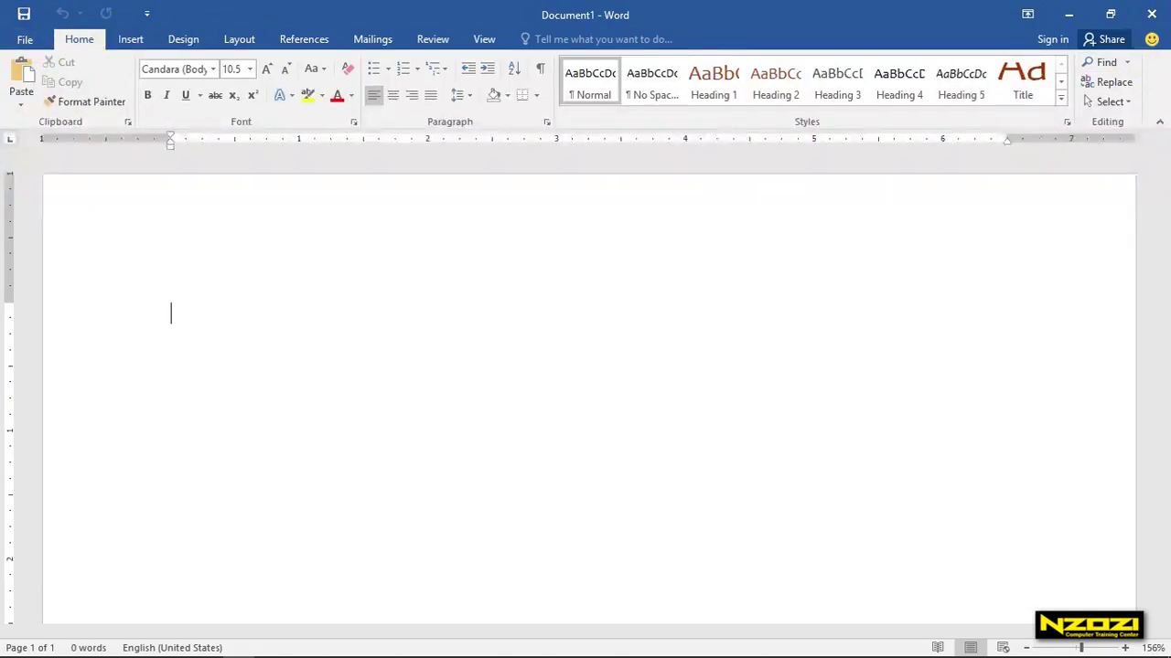
Step: Collapse and restore the ribbon, then browse the Insert and Design tabs before returning to Home
left_click(1155, 122)
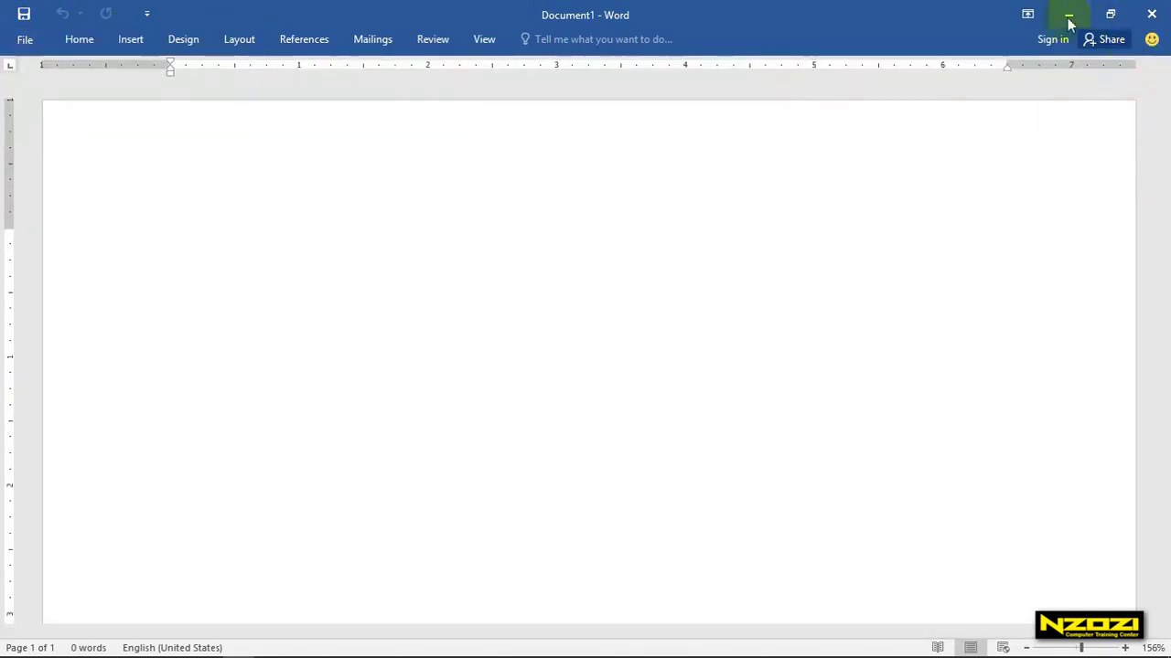
left_click(1027, 16)
left_click(974, 147)
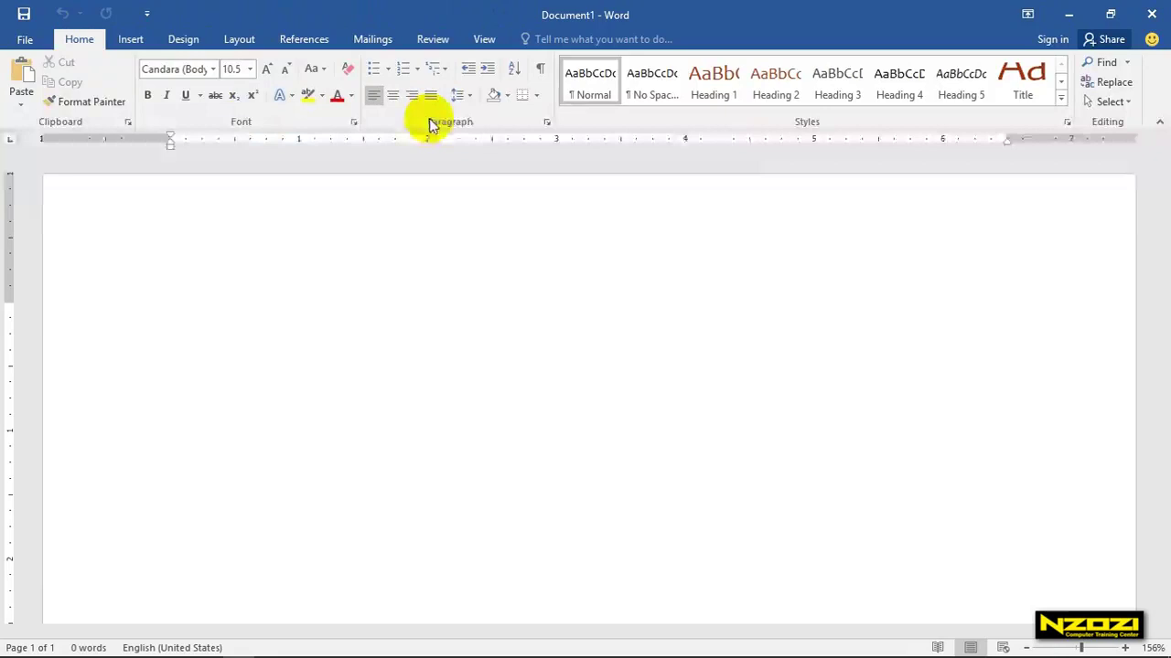
left_click(131, 39)
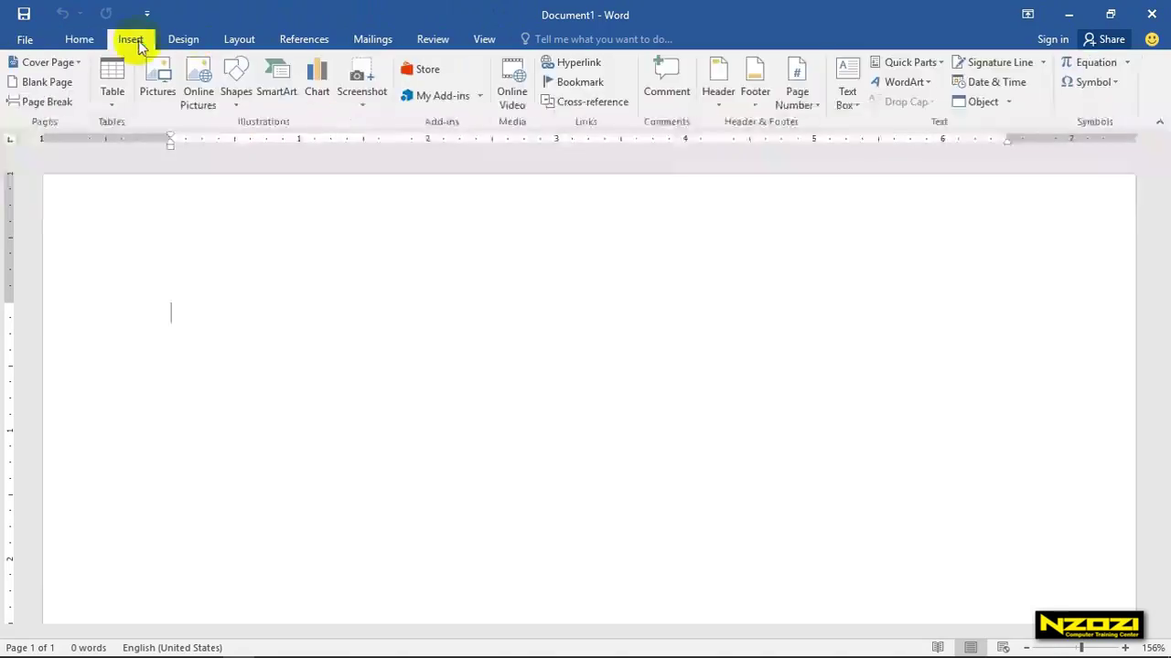
left_click(190, 42)
left_click(81, 40)
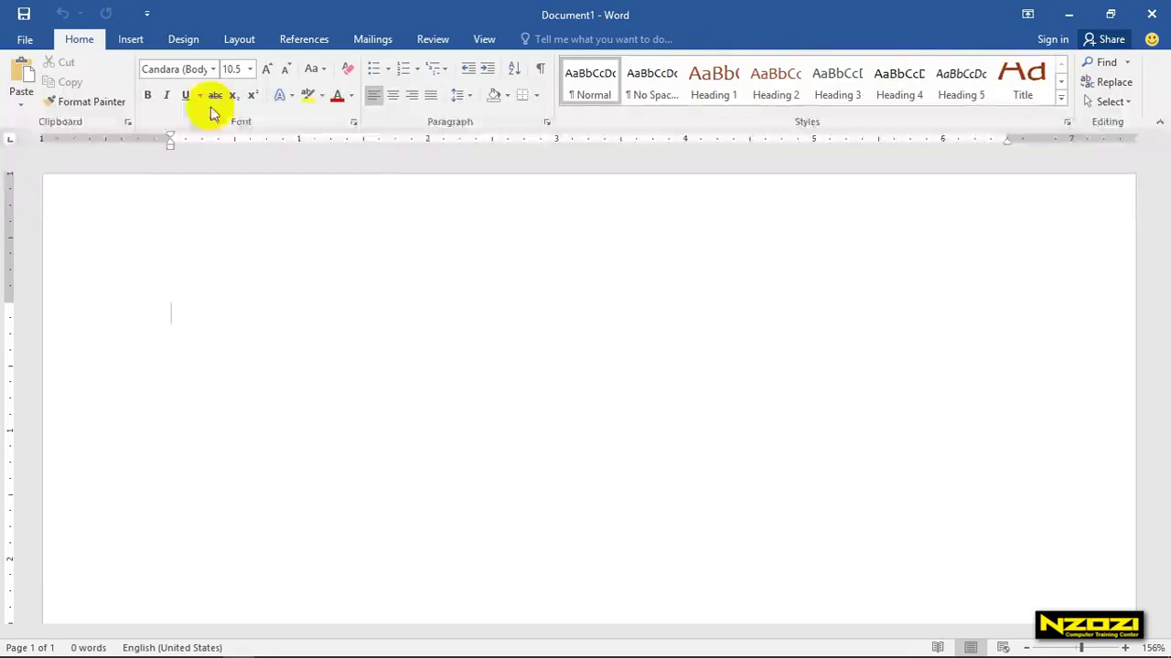
Step: Show Document1's Info page in the File backstage and dismiss the author contact card
left_click(19, 44)
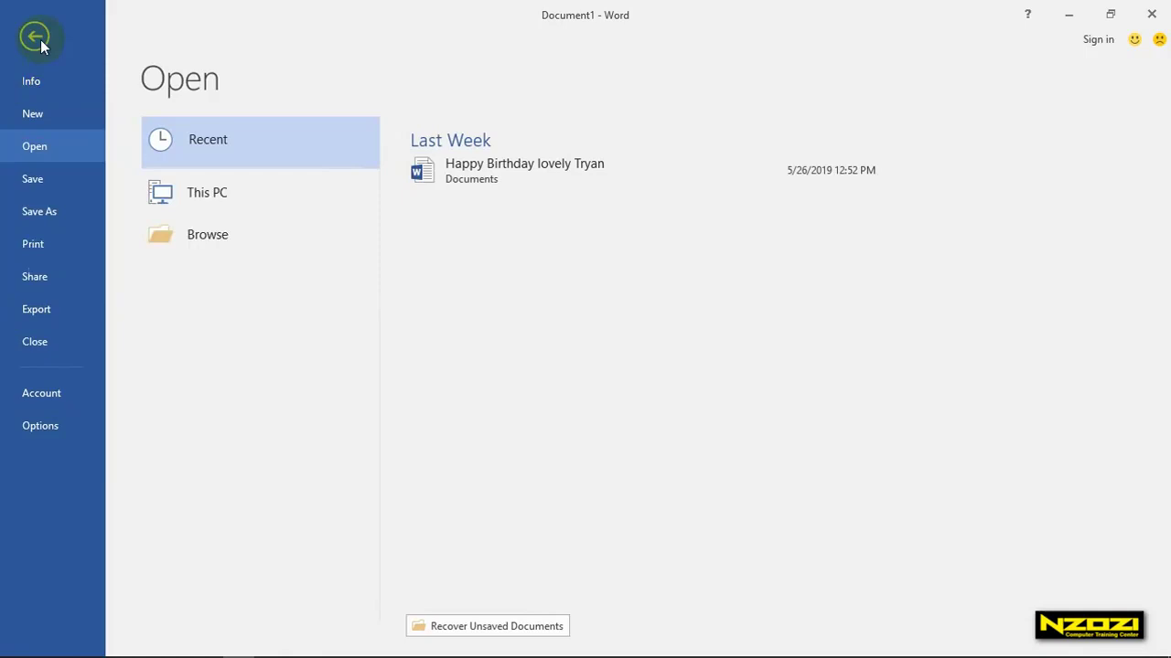
left_click(40, 39)
left_click(26, 41)
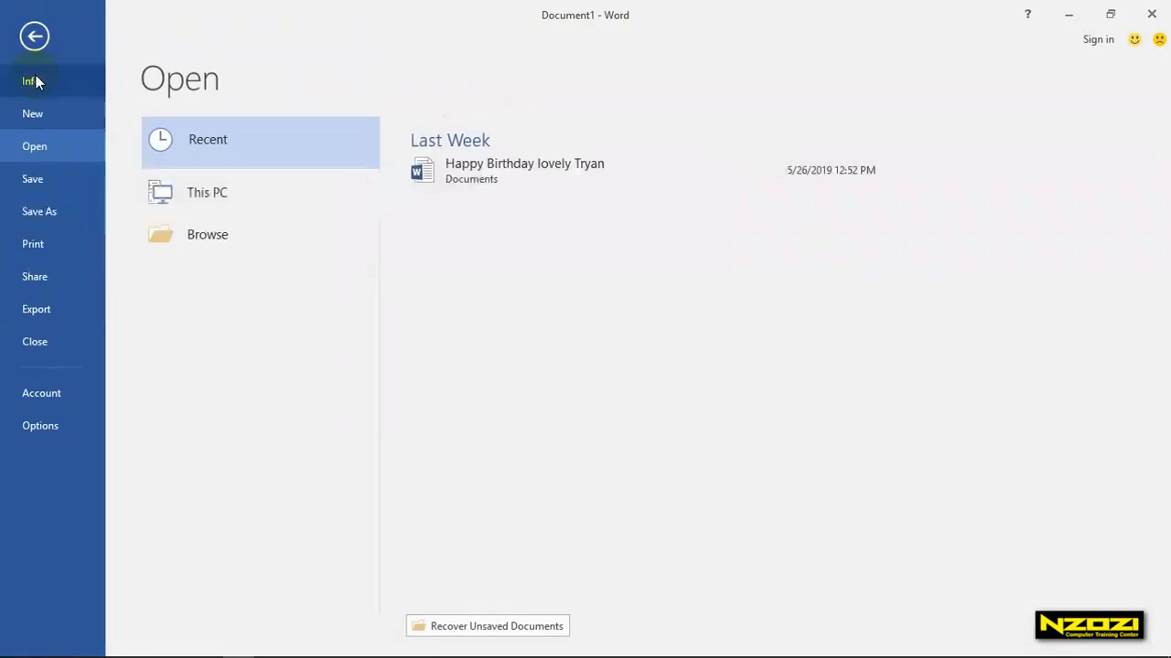
left_click(30, 80)
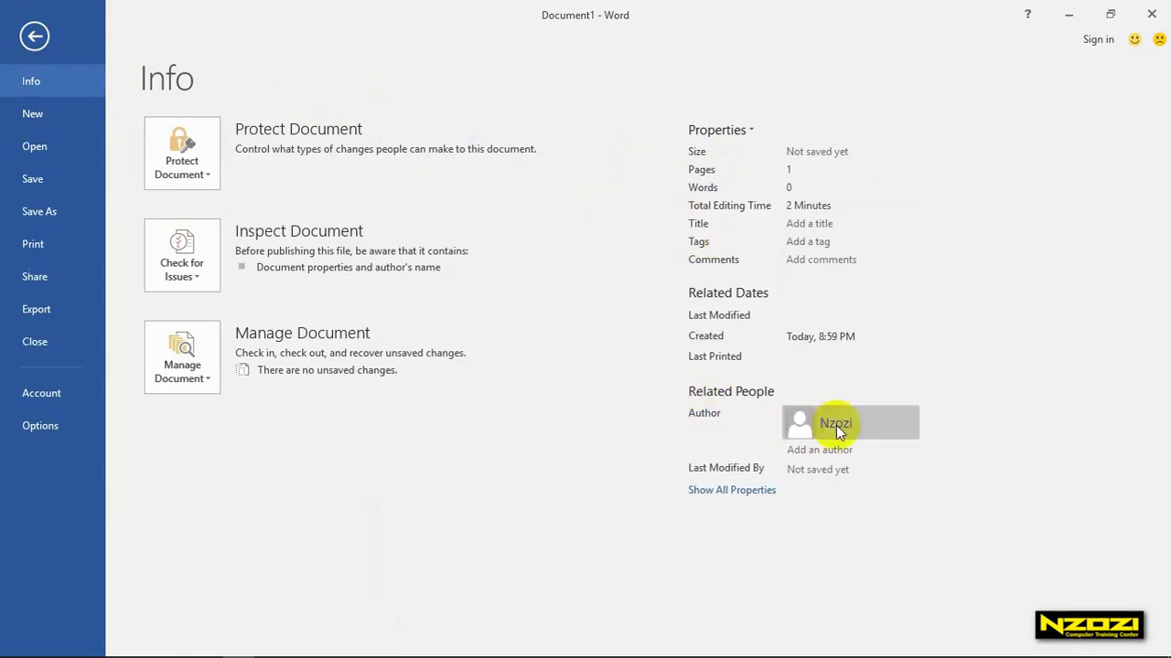
left_click(43, 94)
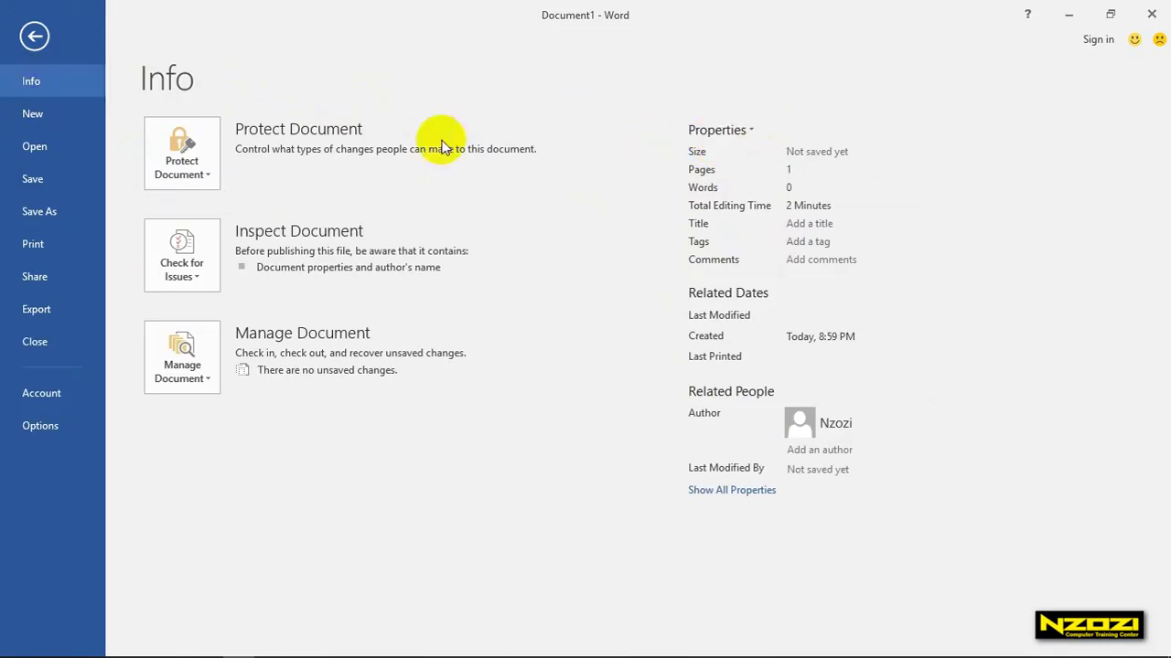
Step: Create blank Document2 from the New templates page and display its File Info page
left_click(36, 115)
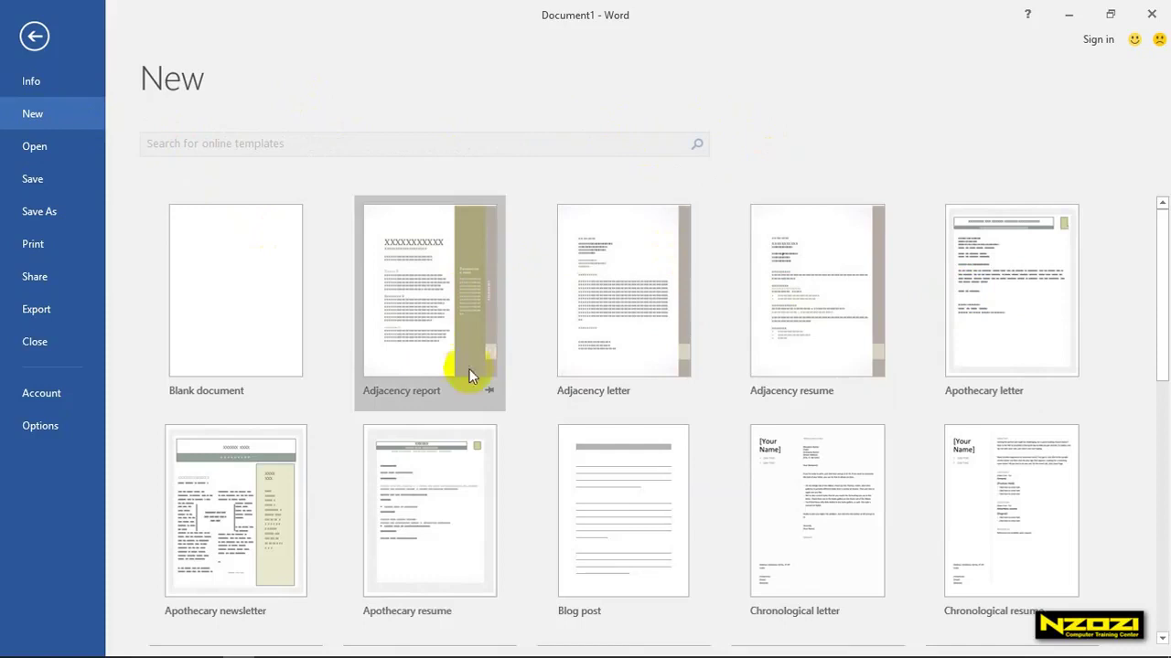
left_click(249, 297)
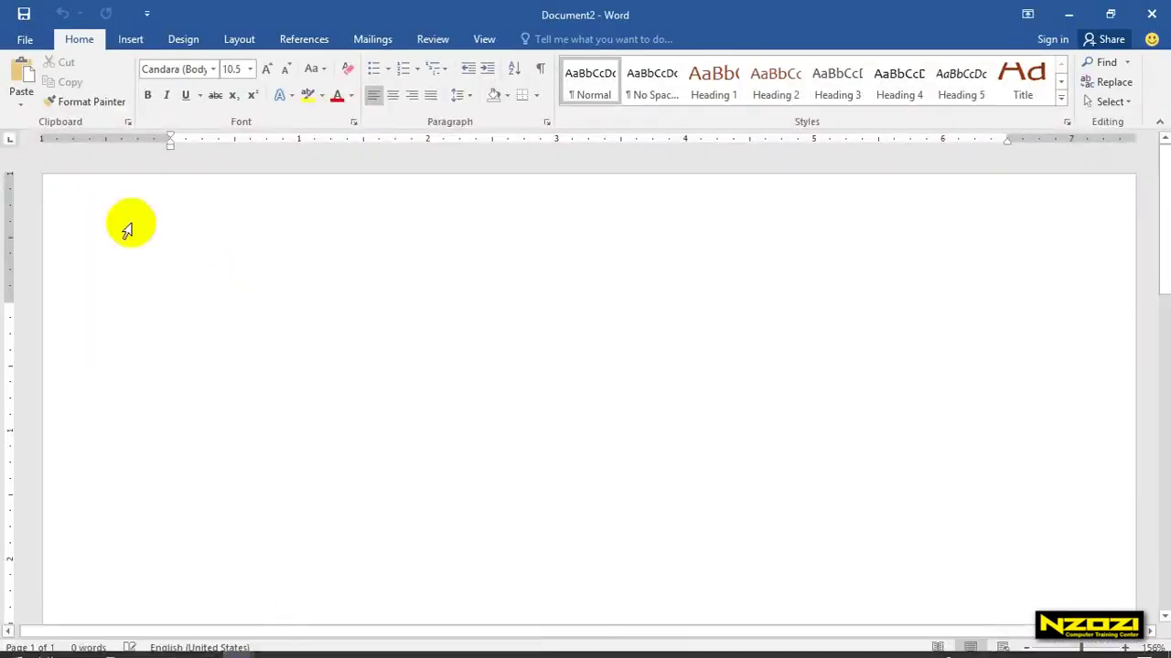
left_click(24, 38)
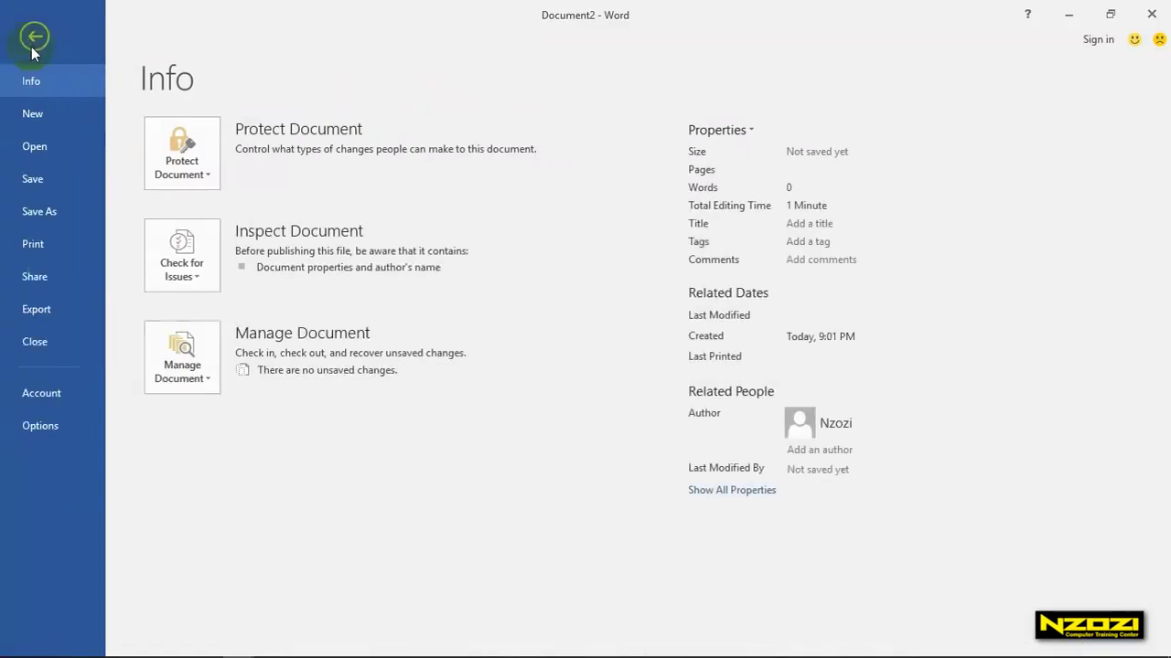
Step: Check the Open page's This PC and Browse locations, closing the dialog and returning to Recent files
left_click(45, 153)
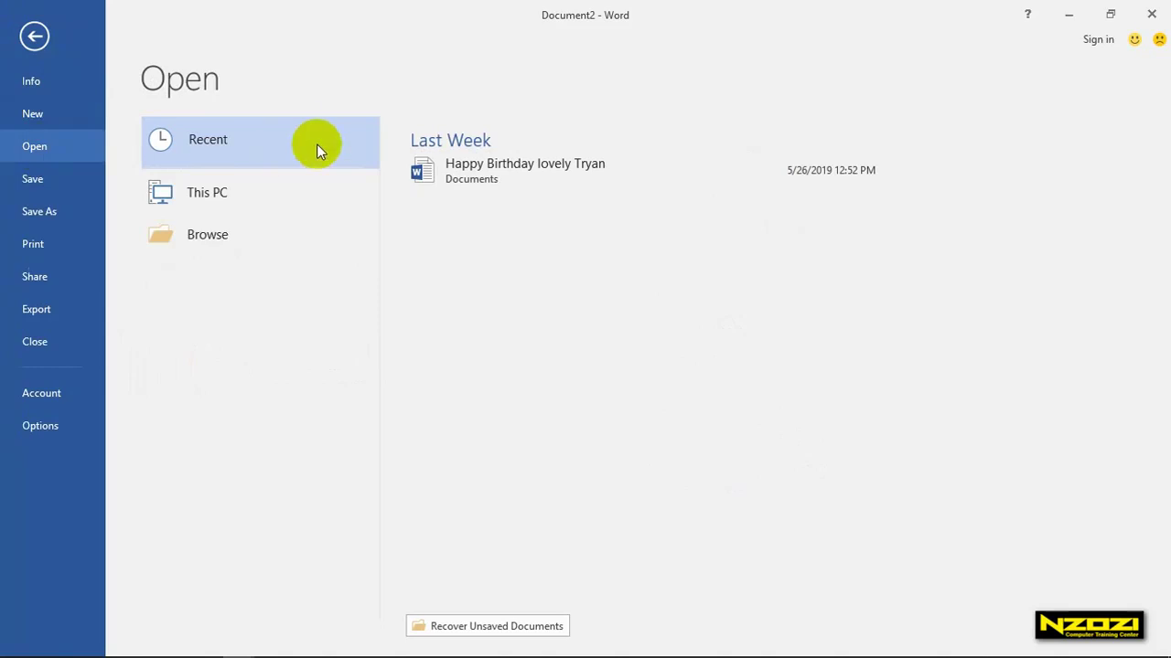
left_click(208, 193)
left_click(168, 235)
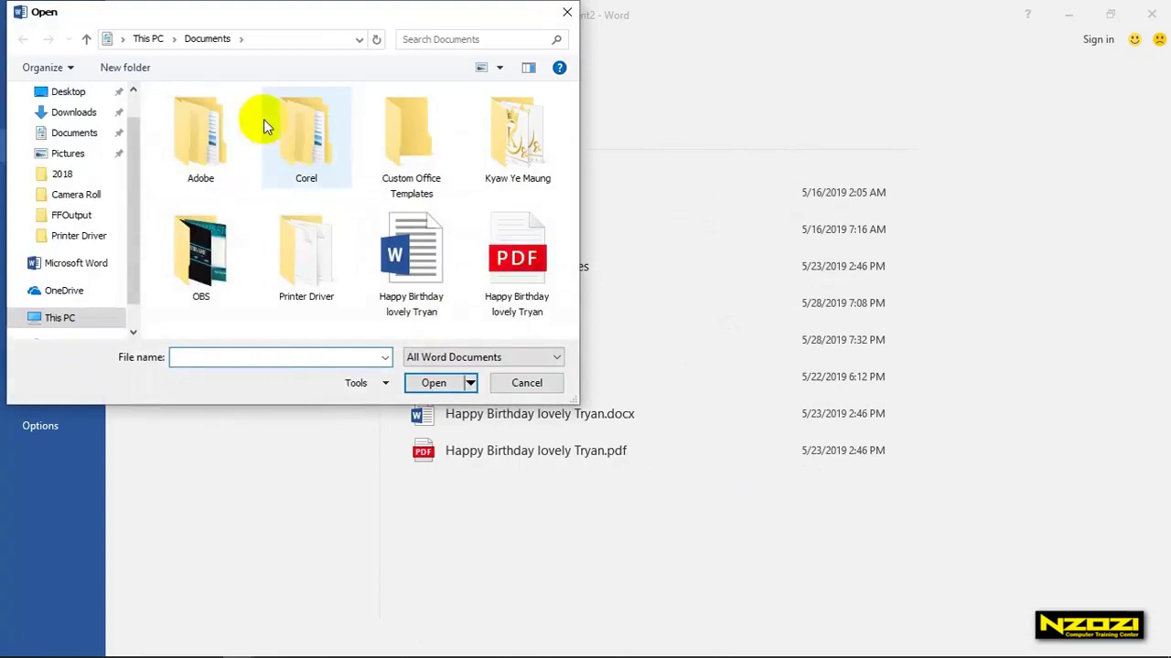
left_click(565, 12)
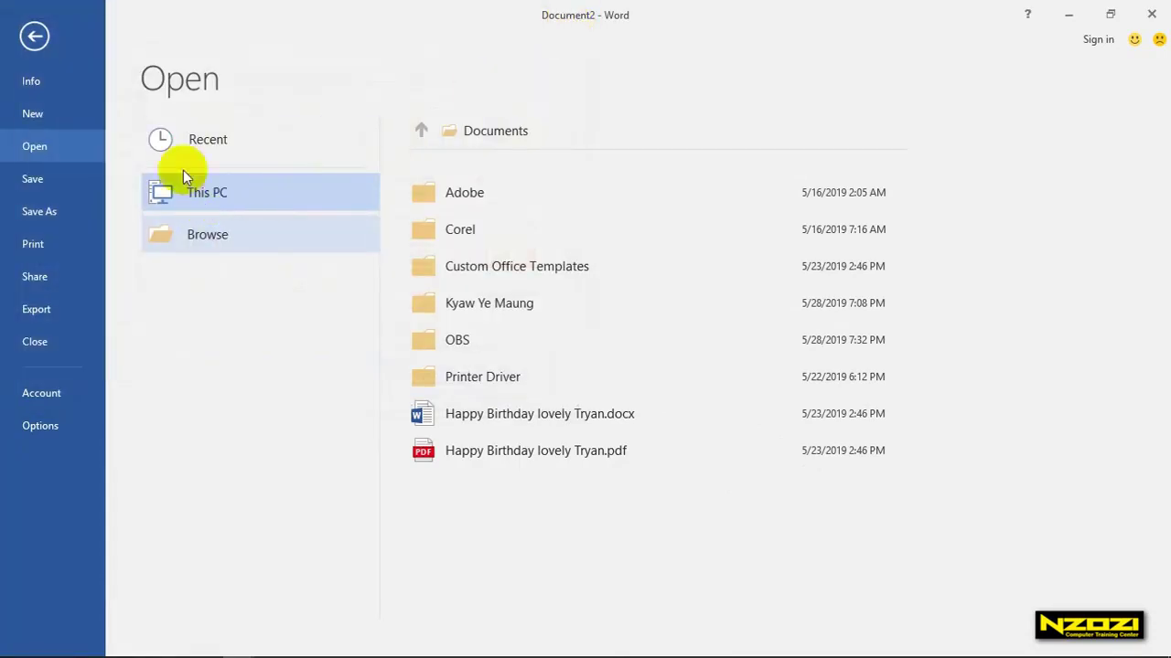
left_click(195, 142)
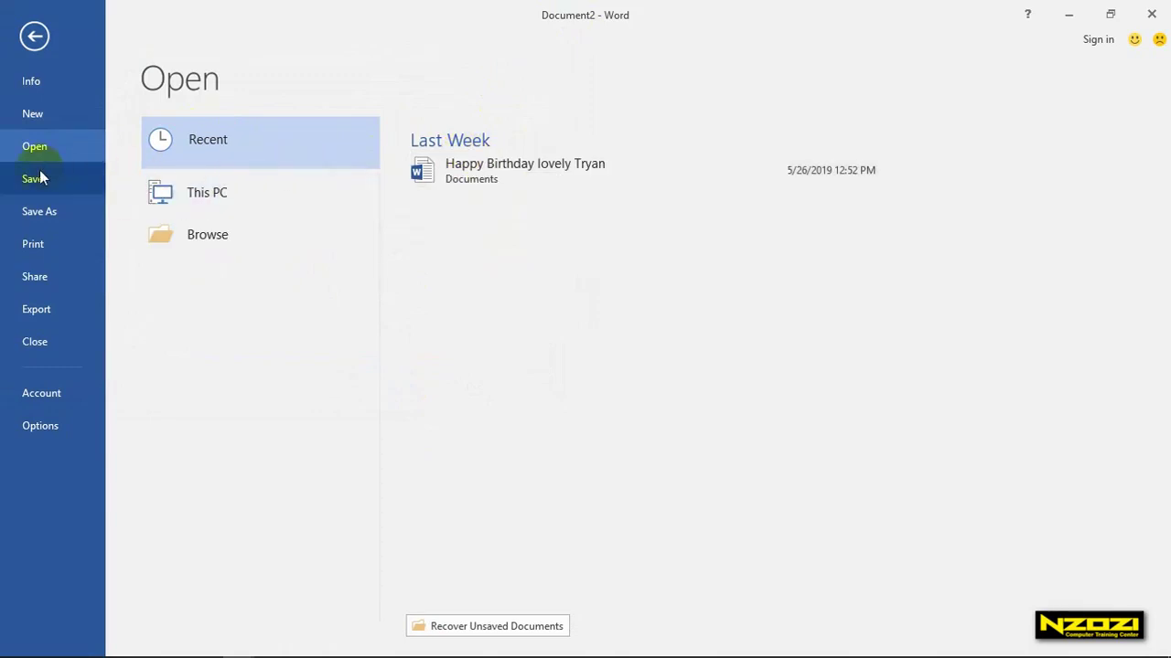
left_click(78, 177)
Step: View the Save As locations, then display Document2's Print preview and settings
left_click(62, 180)
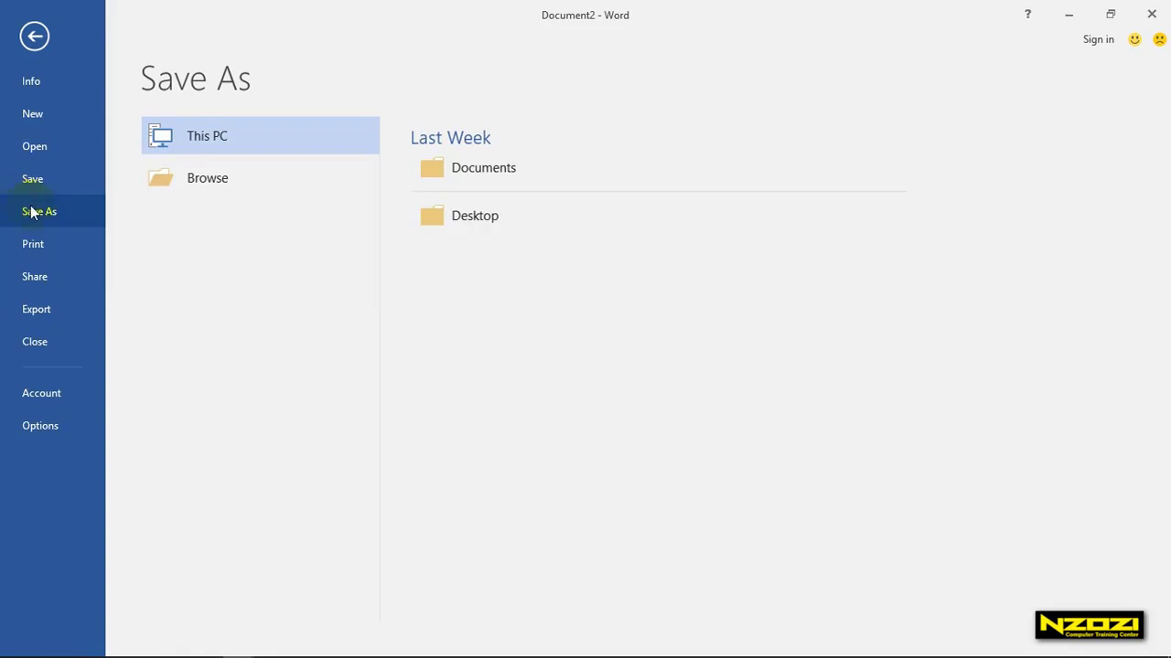
left_click(59, 248)
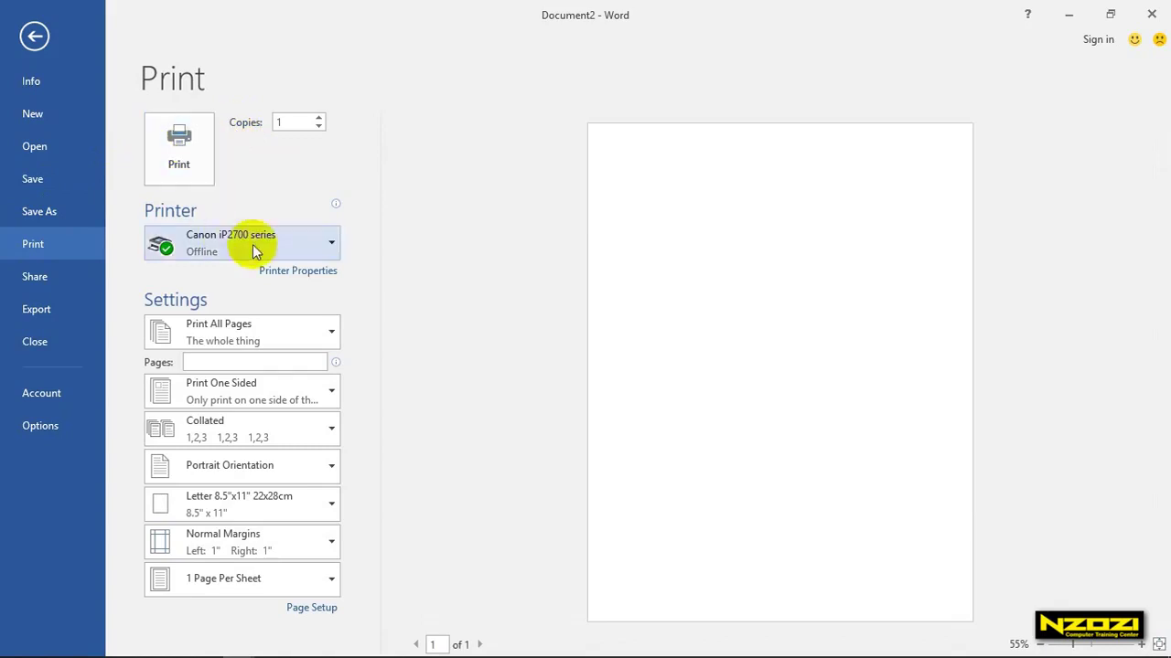
Step: Check the printer, paper size and orientation lists, keeping Letter and Portrait, then show the Share page
left_click(320, 238)
left_click(320, 238)
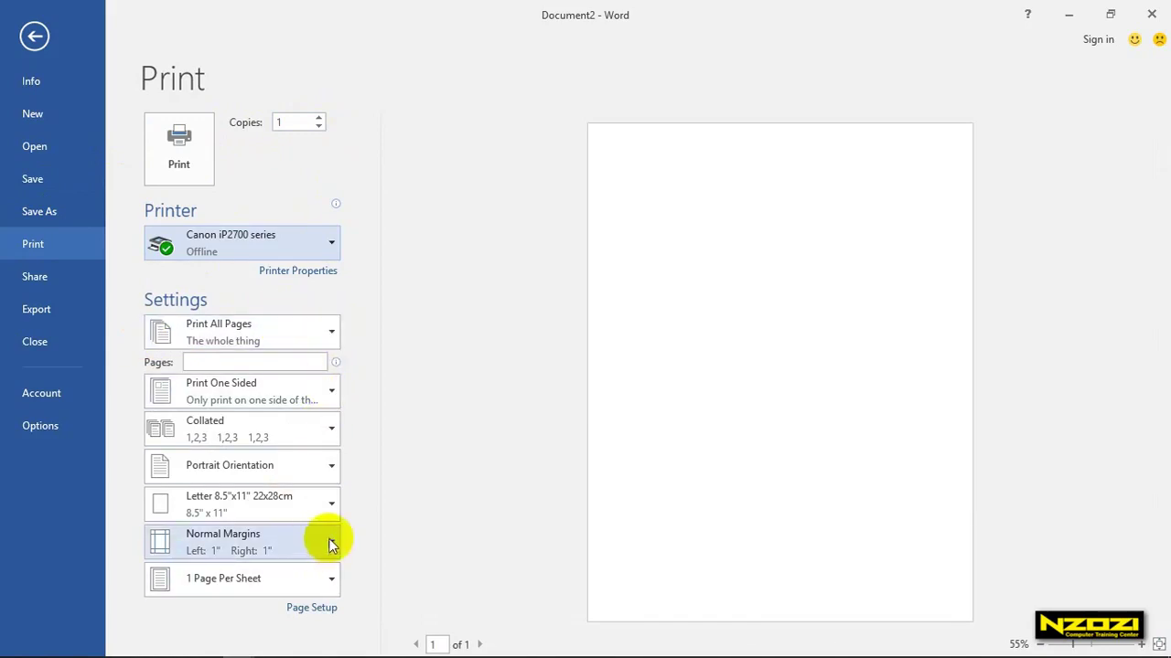
left_click(331, 505)
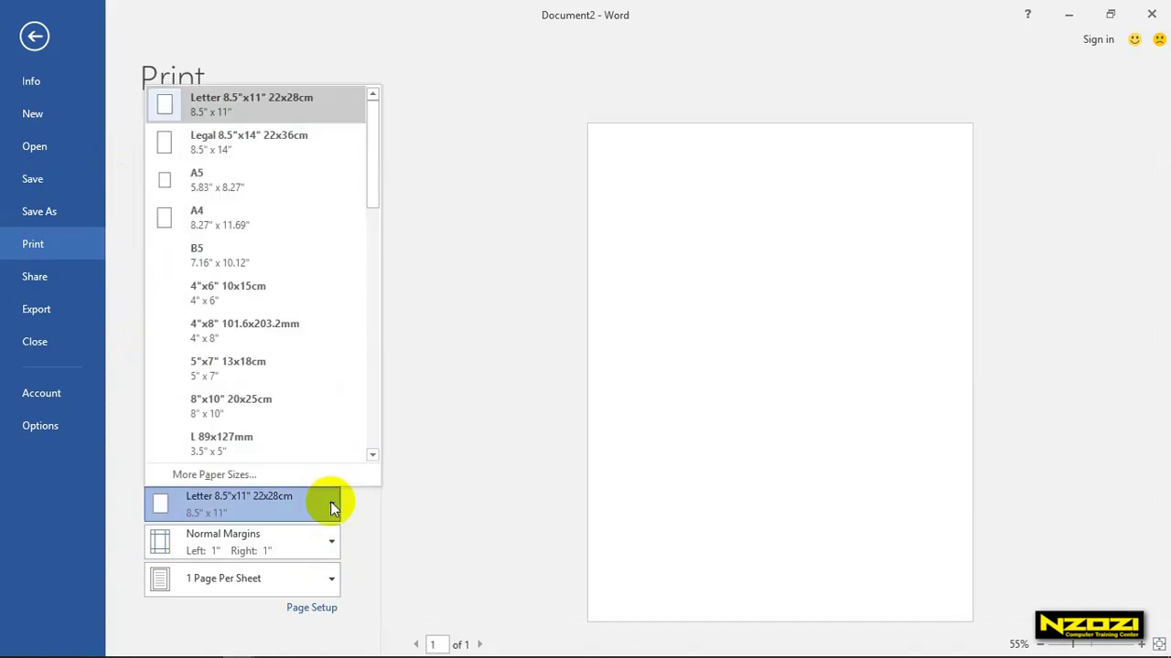
left_click(328, 502)
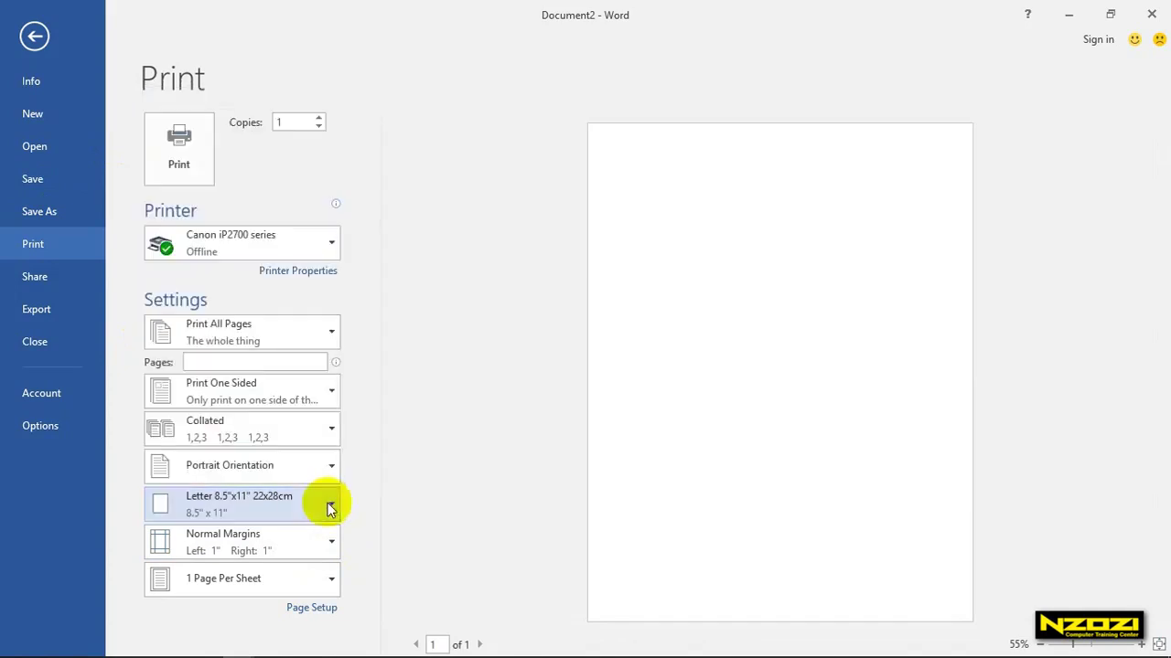
left_click(326, 460)
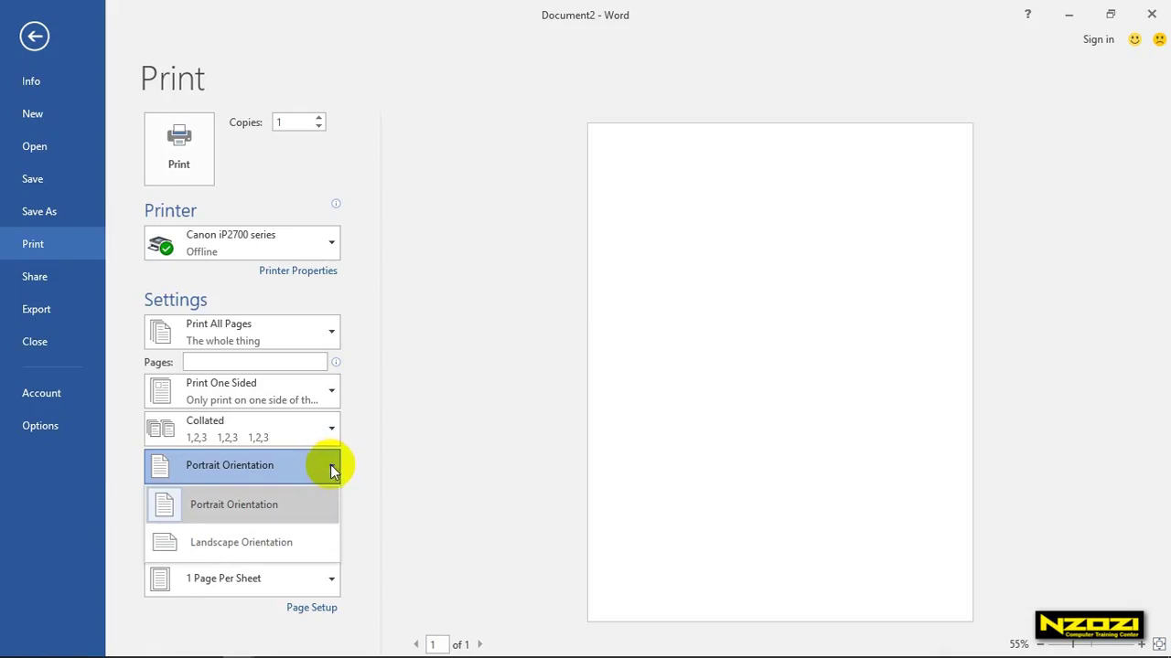
left_click(332, 468)
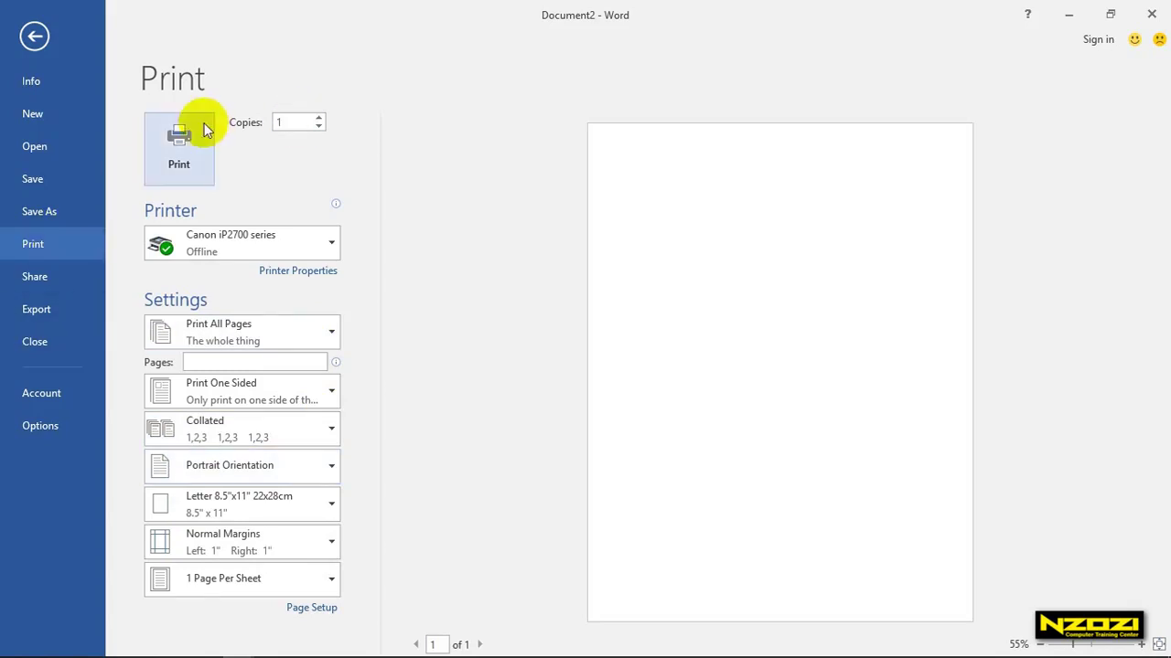
left_click(57, 271)
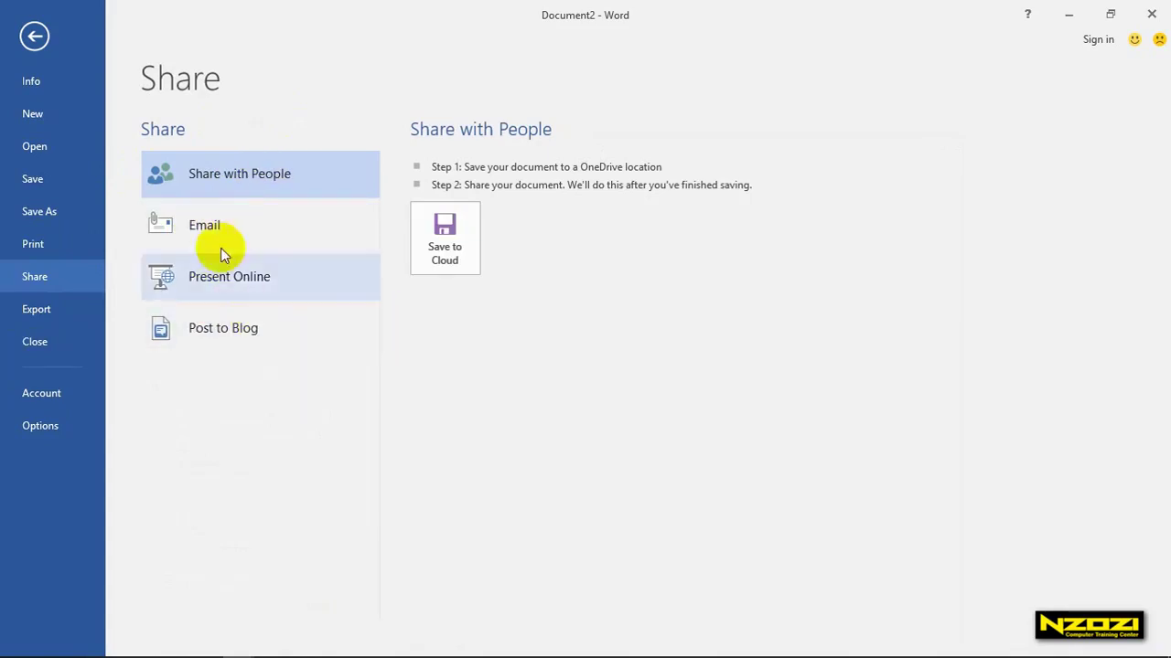
Step: Look through the Email, Present Online and Post to Blog options, then show the Export page
left_click(221, 224)
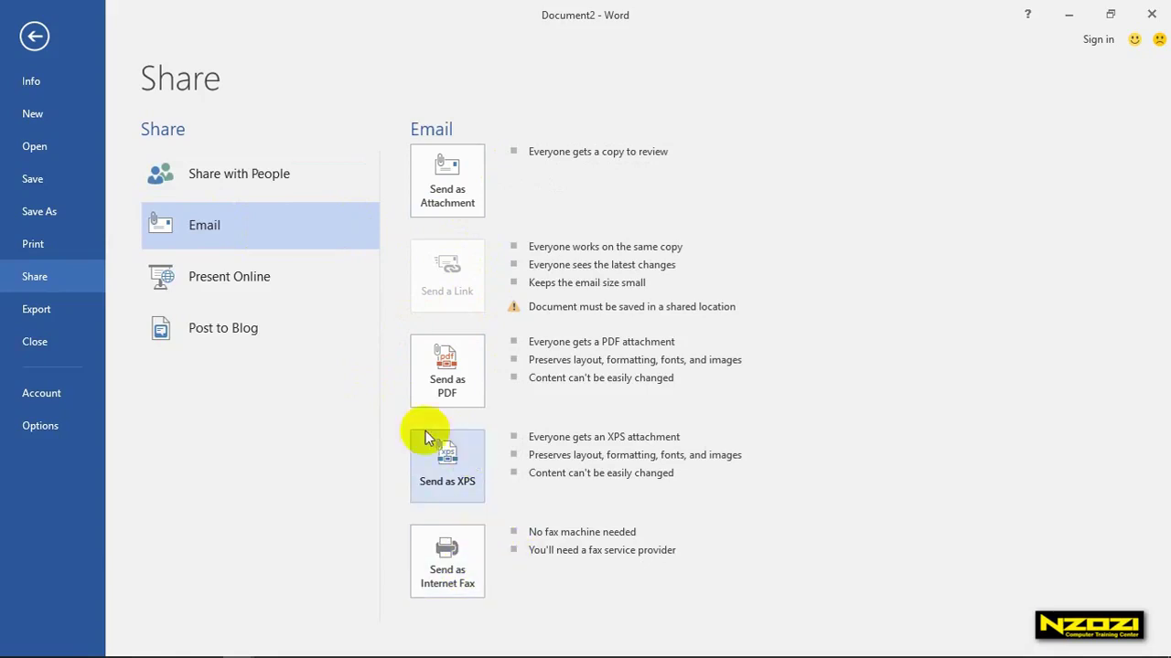
left_click(202, 289)
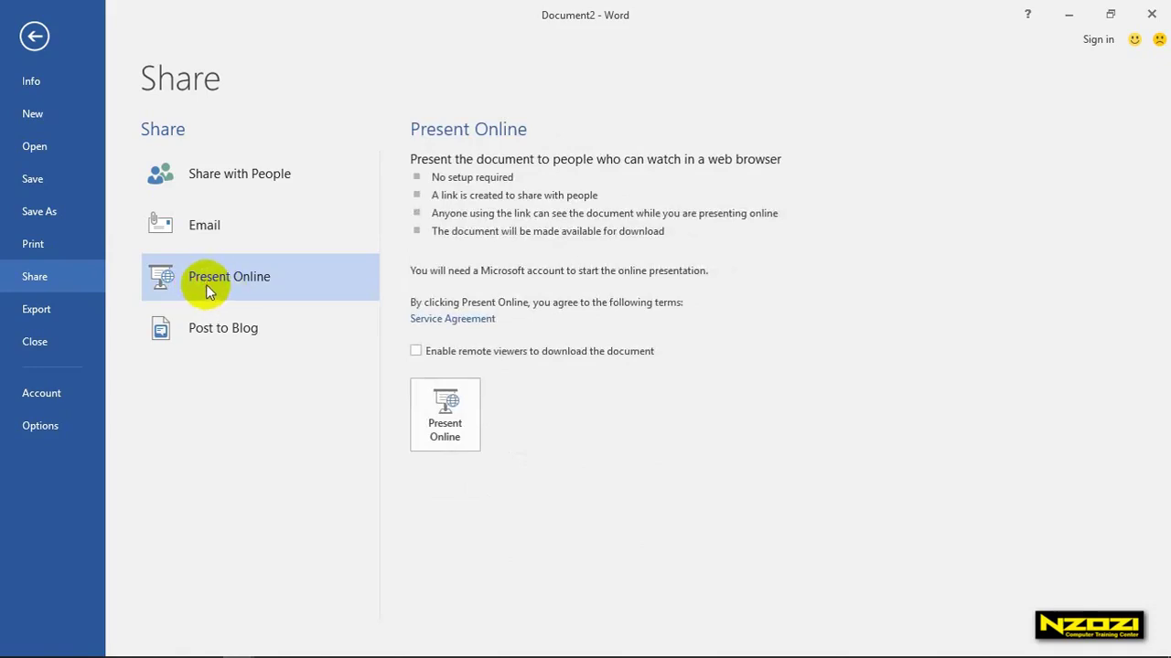
left_click(249, 329)
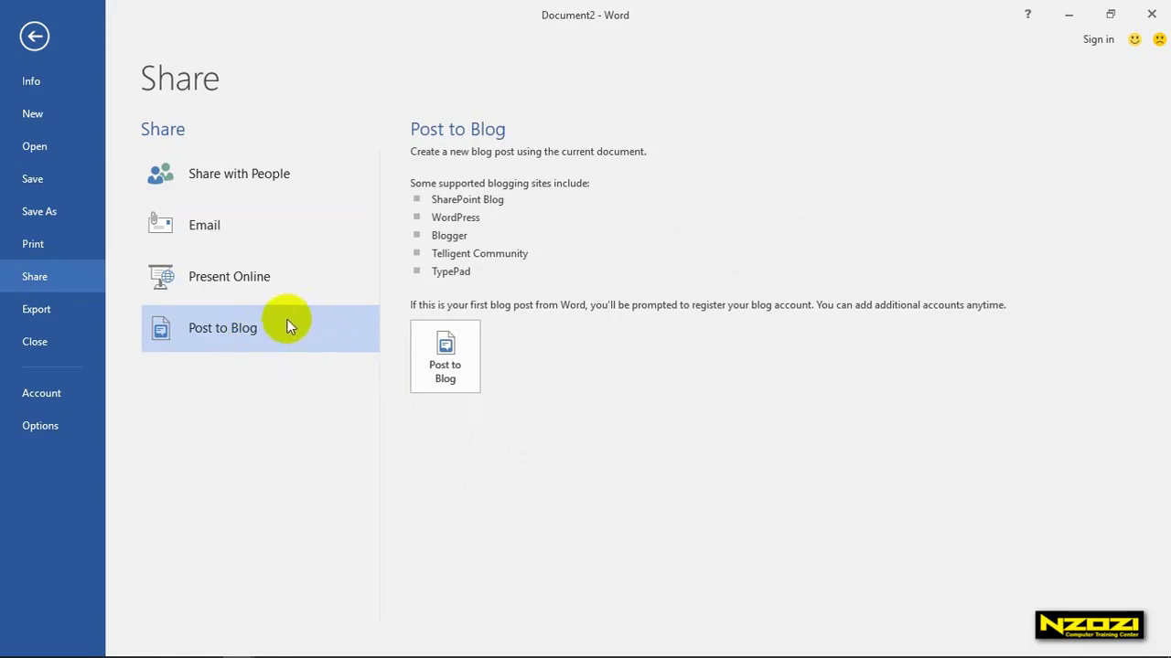
left_click(24, 315)
left_click(23, 315)
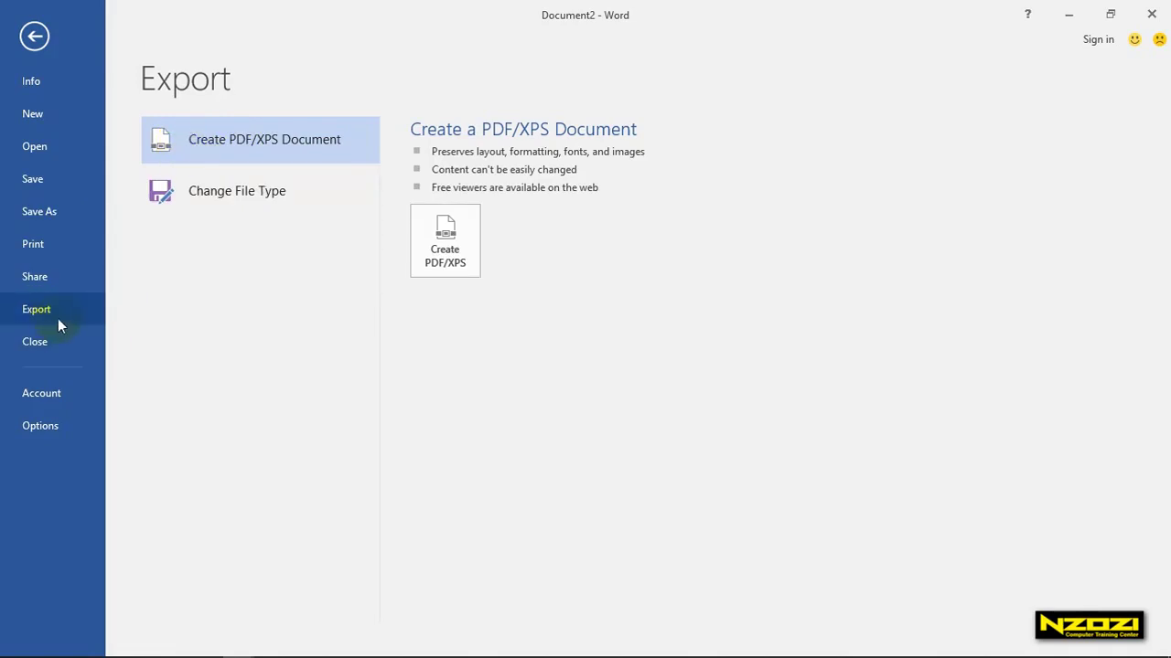
Step: View the Change File Type export options, then close Document2
left_click(262, 194)
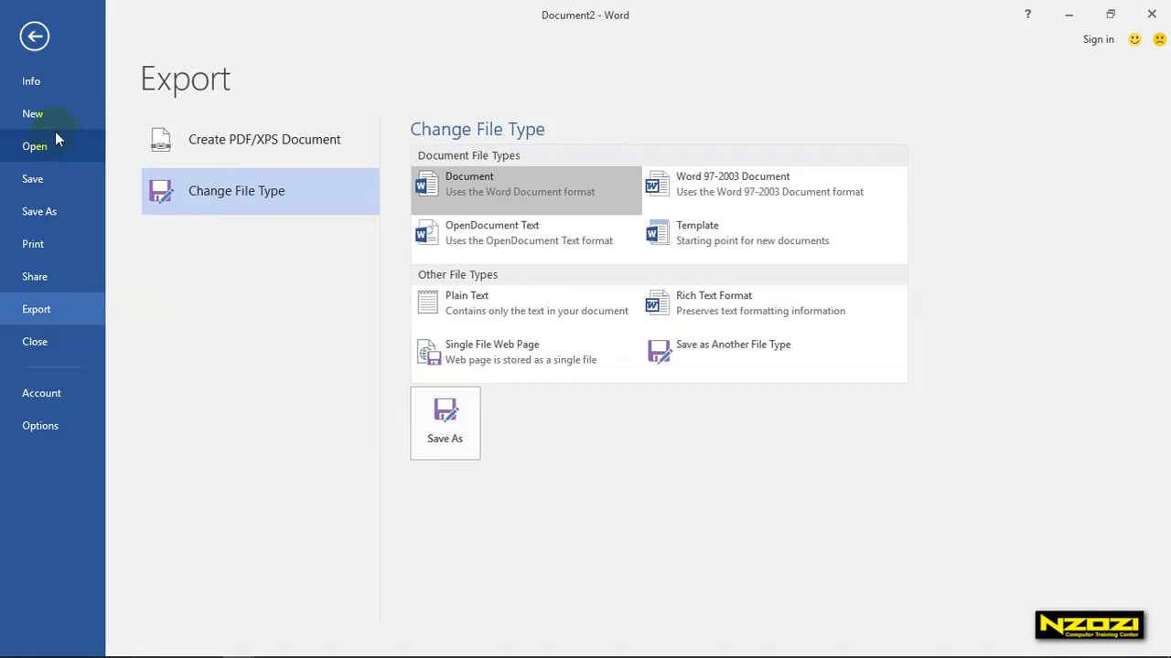
left_click(27, 345)
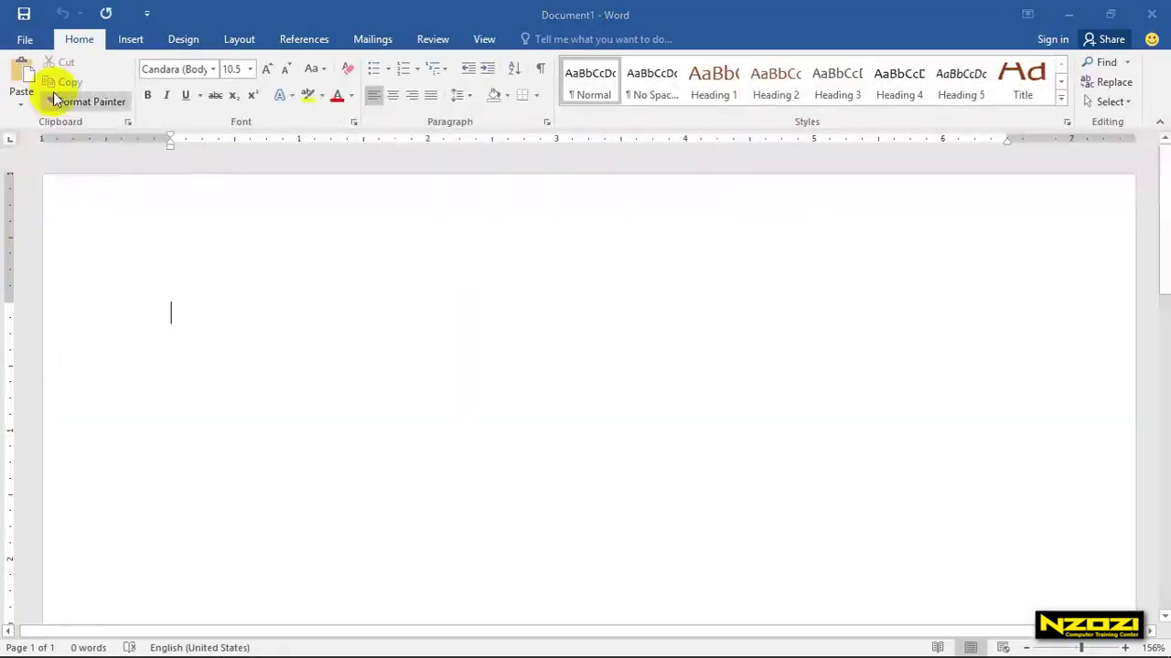
Step: Type 'lrherhtdsg' into Document1
left_click(44, 44)
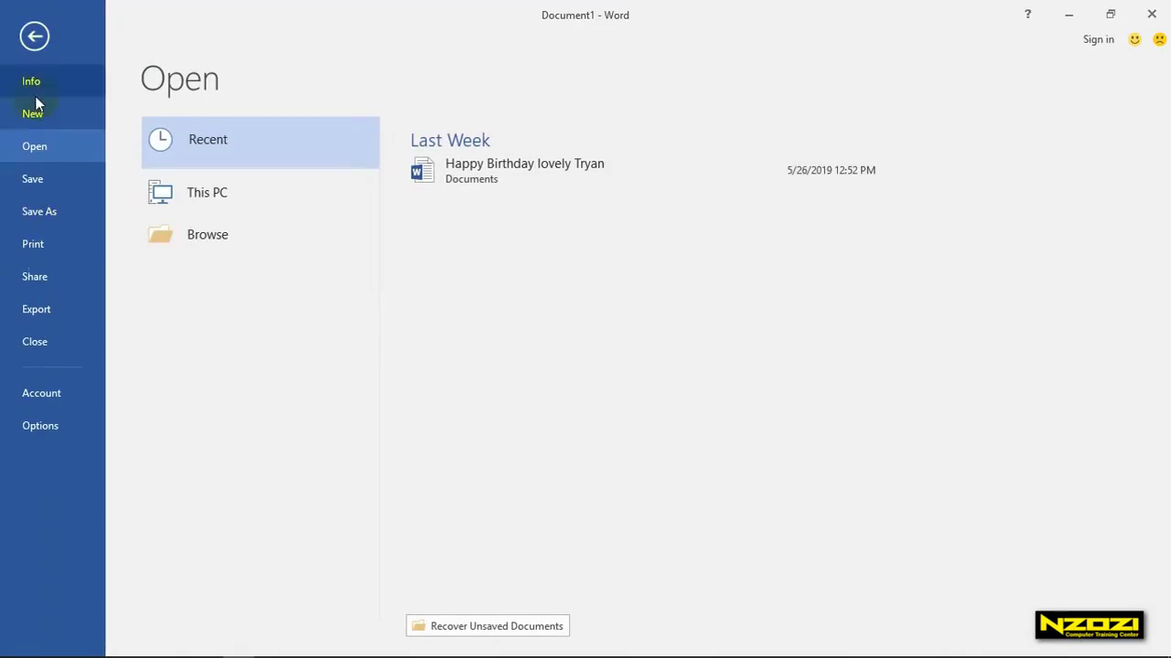
left_click(35, 41)
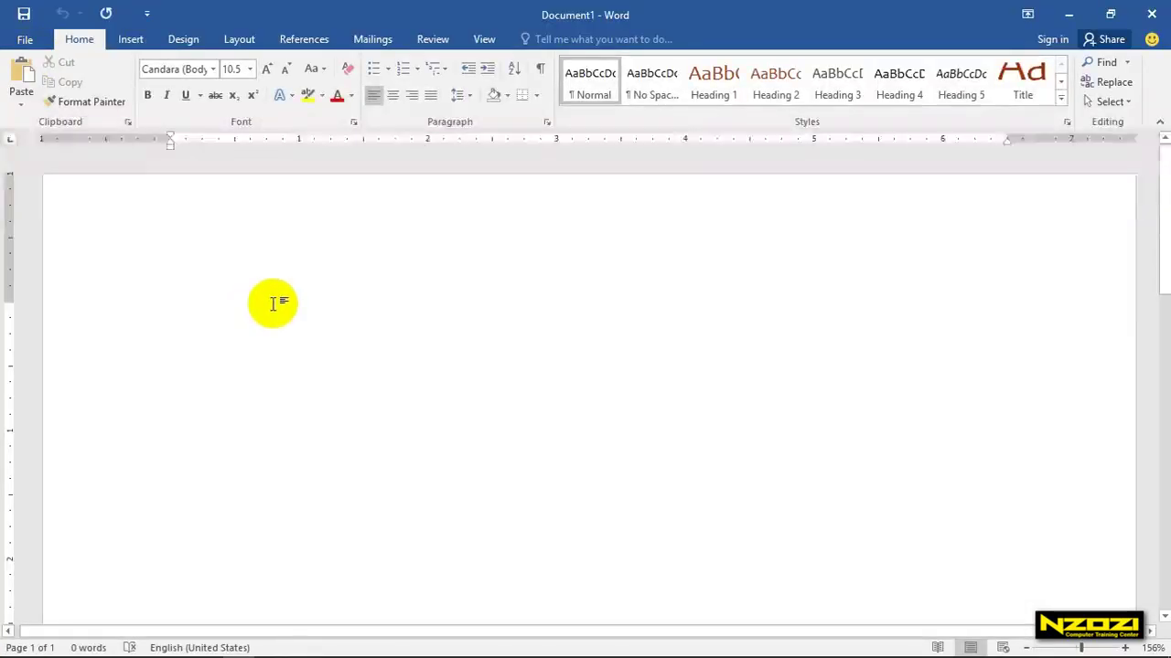
type("lrherhtdsg")
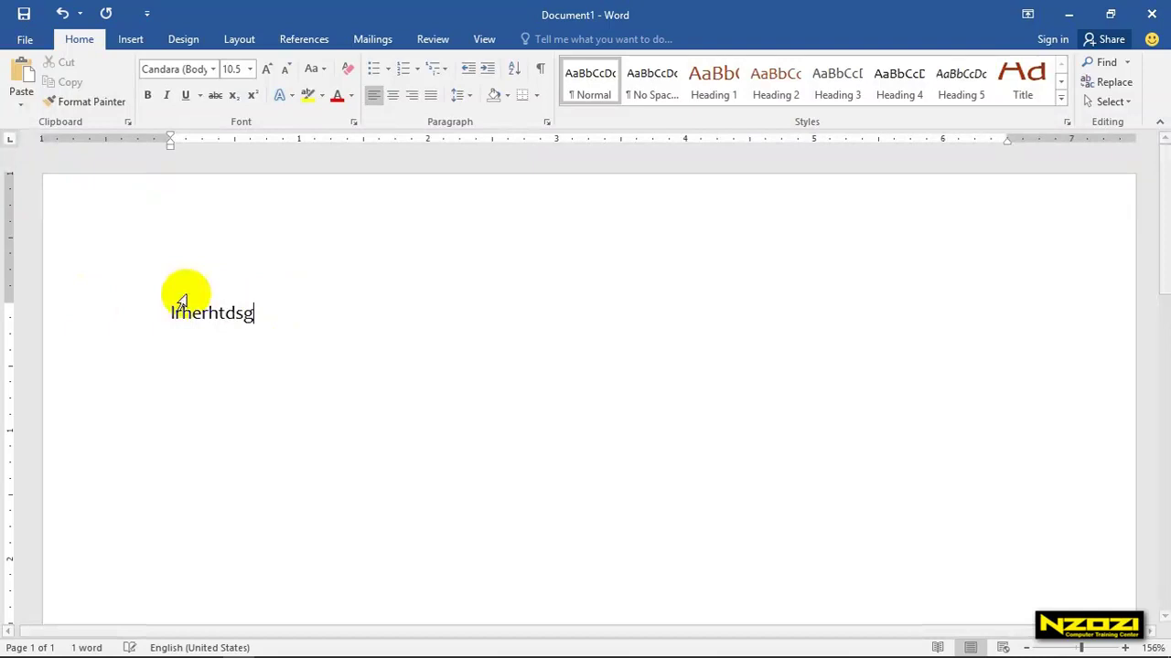
Step: Close Document1 with Don't Save and display the Open page's recent files
left_click(26, 40)
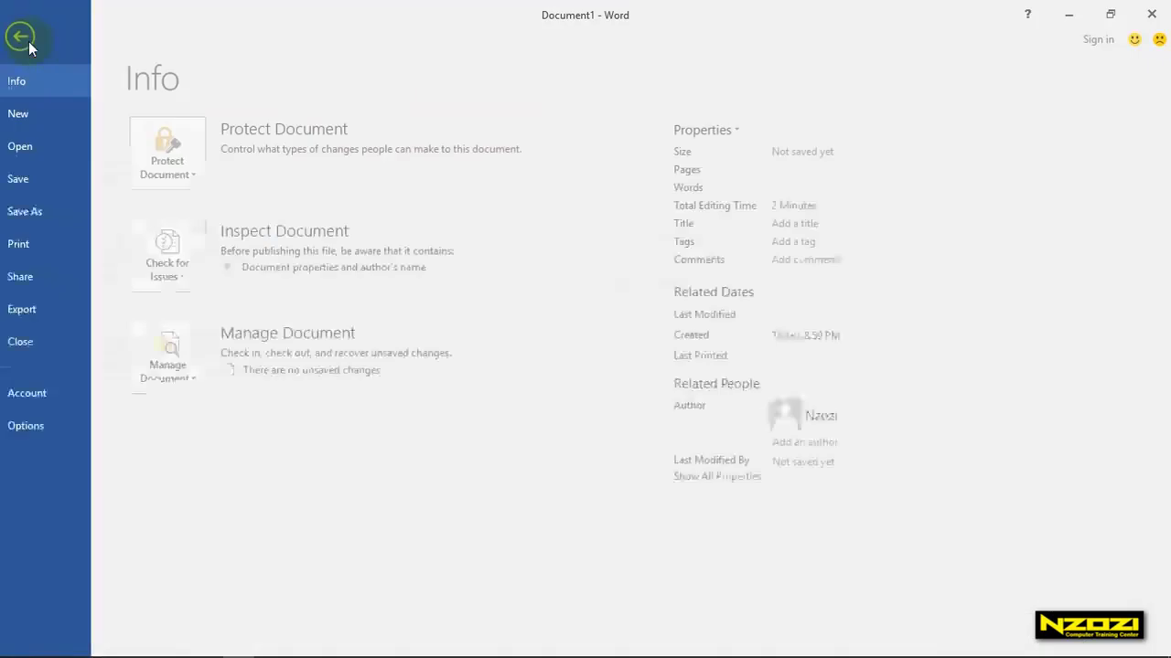
left_click(37, 343)
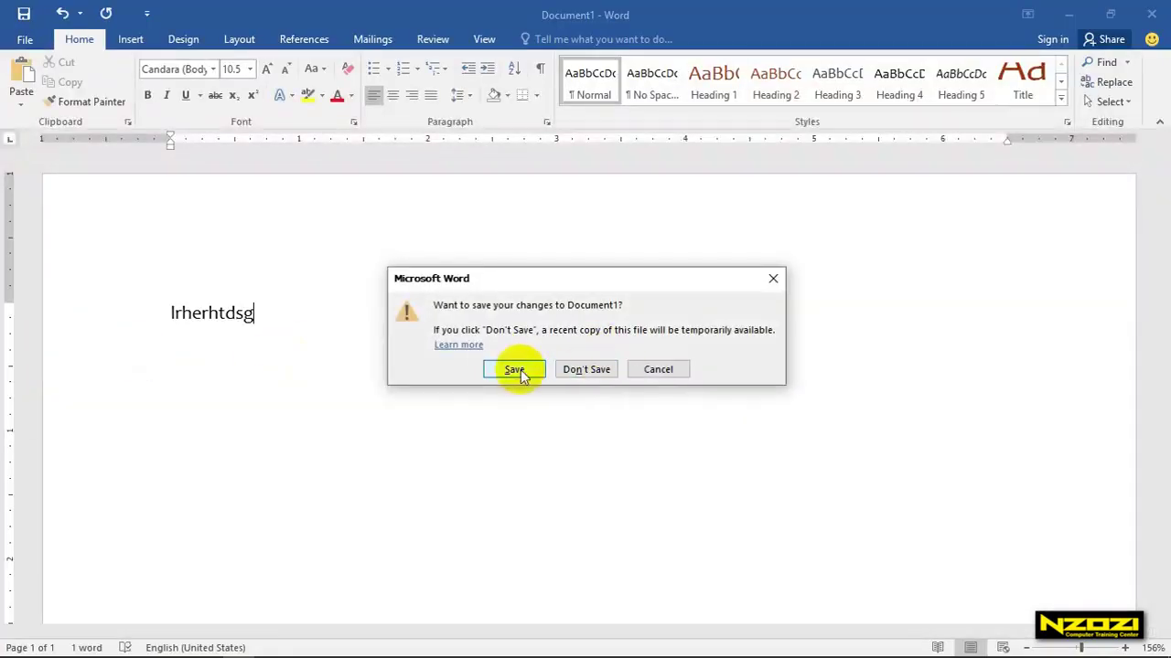
left_click(584, 370)
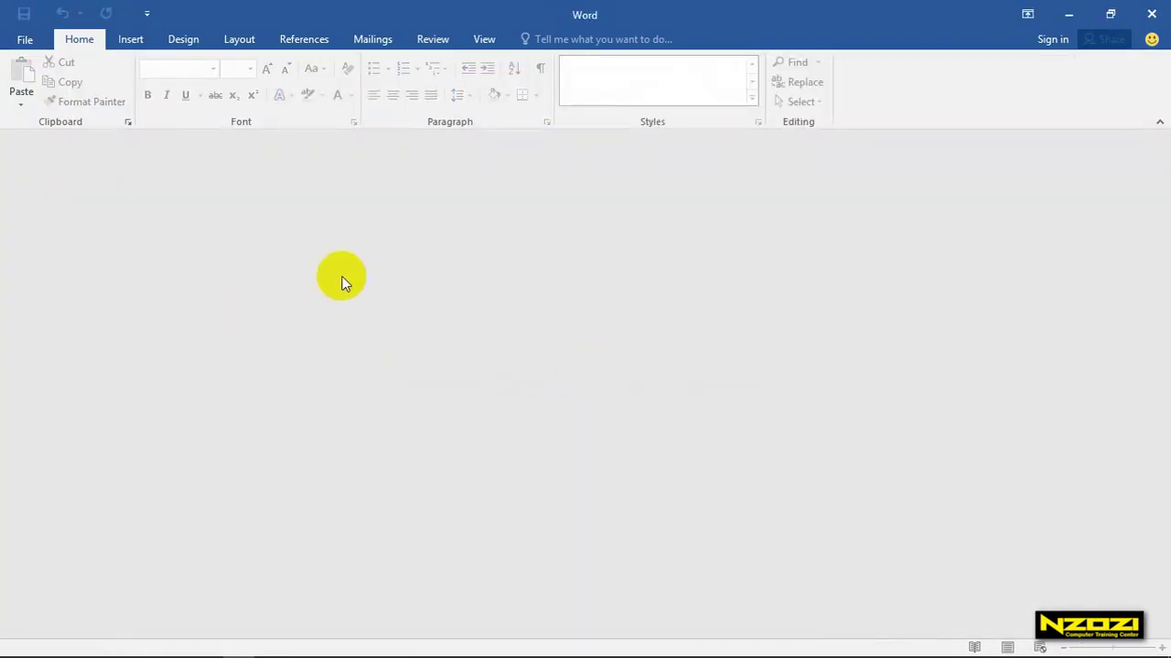
left_click(25, 38)
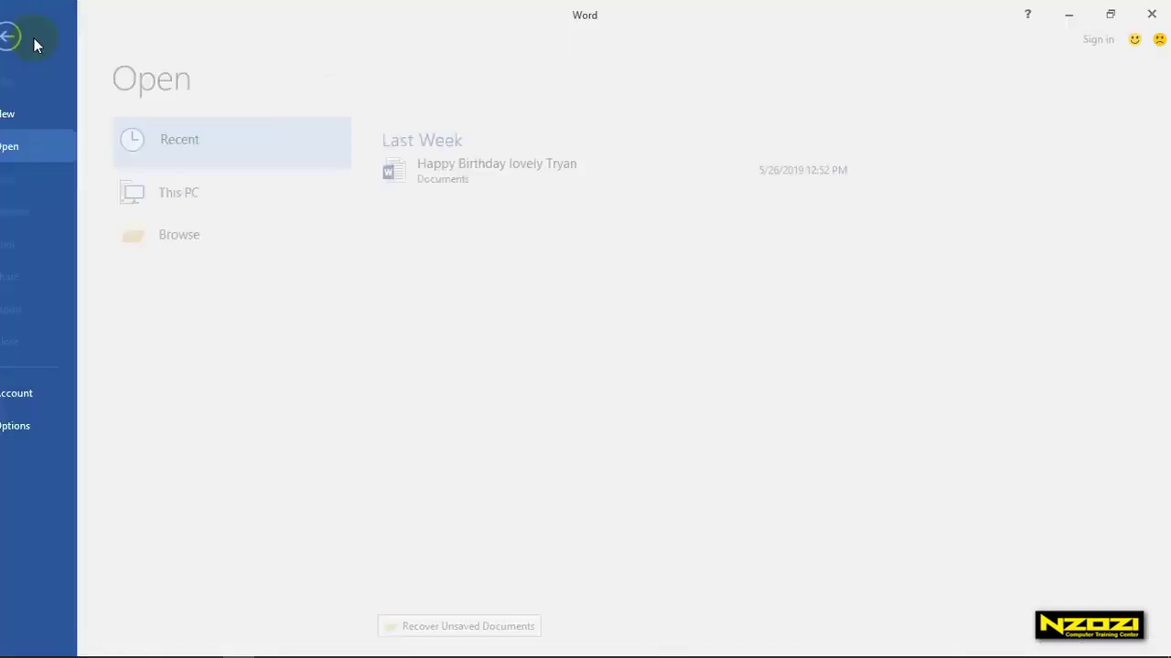